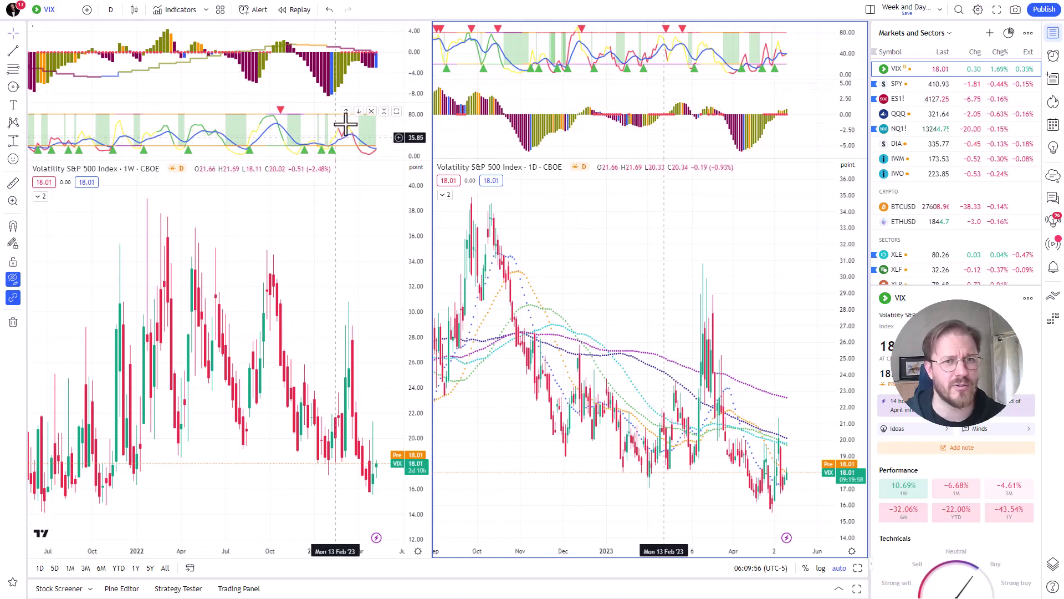
- Move the weekly oscillator pane above its histogram, load SPY on both charts, and show the zone drawings
left_click(346, 111)
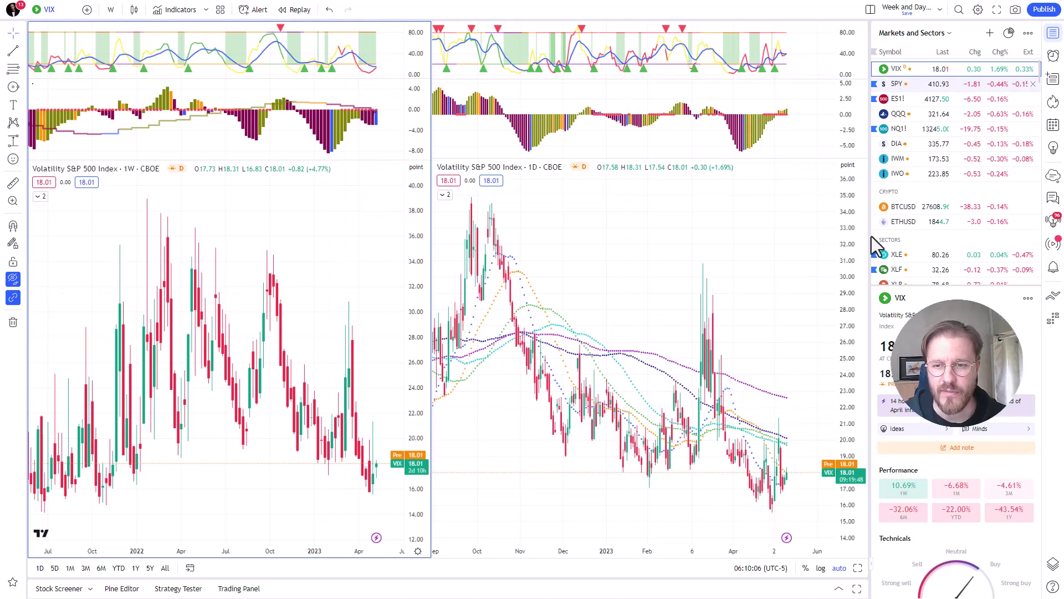
left_click(898, 86)
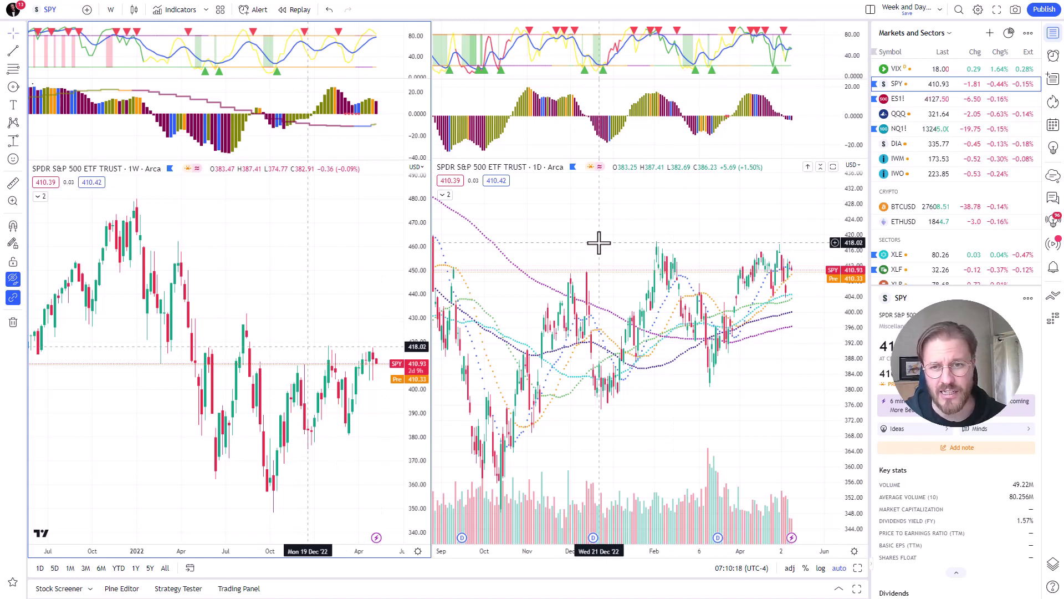
left_click(13, 279)
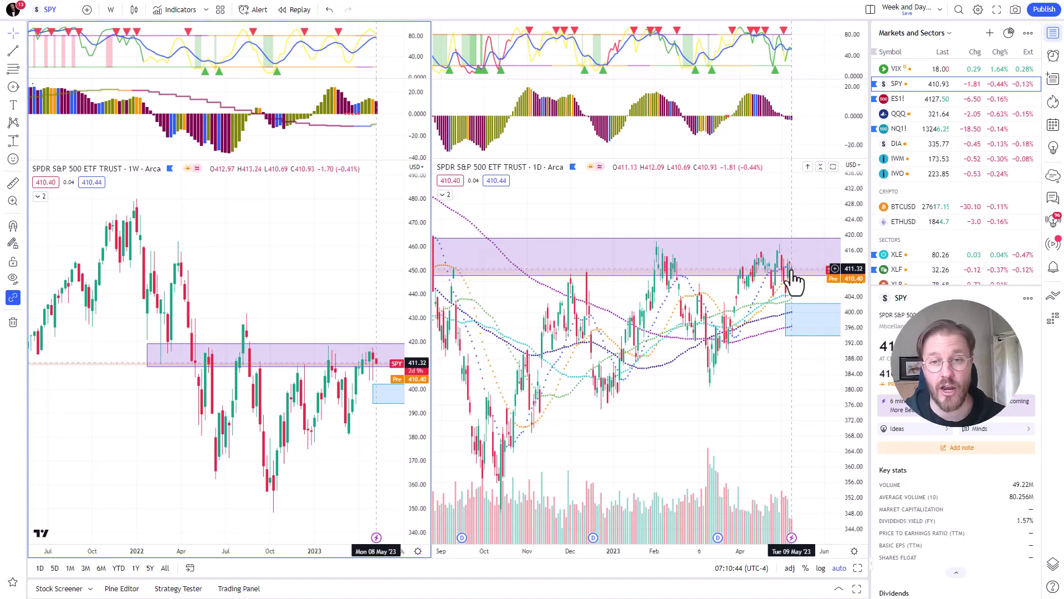
- Step both weekly and daily charts through QQQ, then DIA, then IWM
left_click(898, 115)
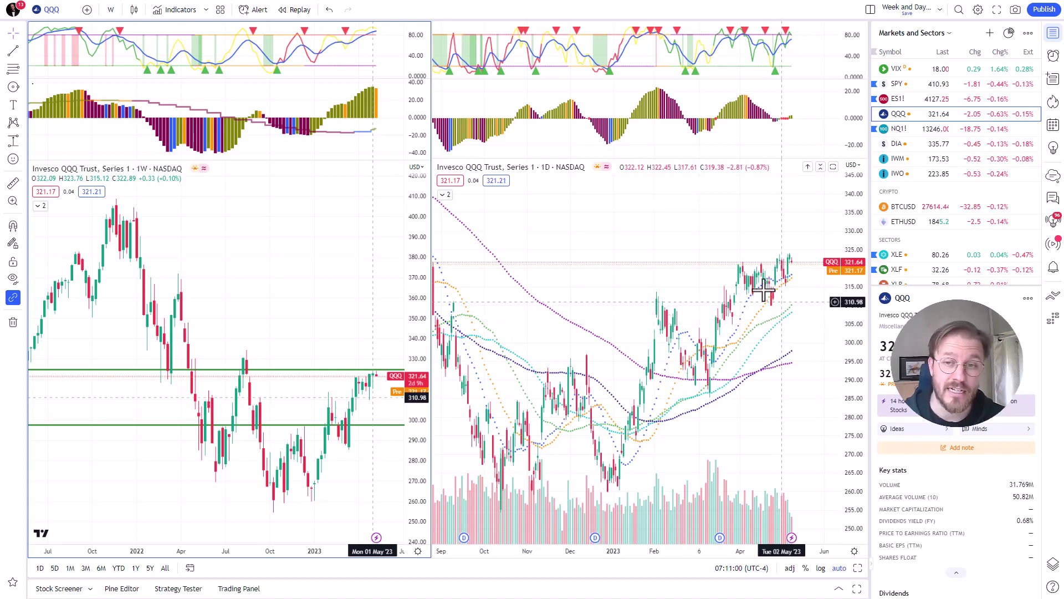
left_click(897, 144)
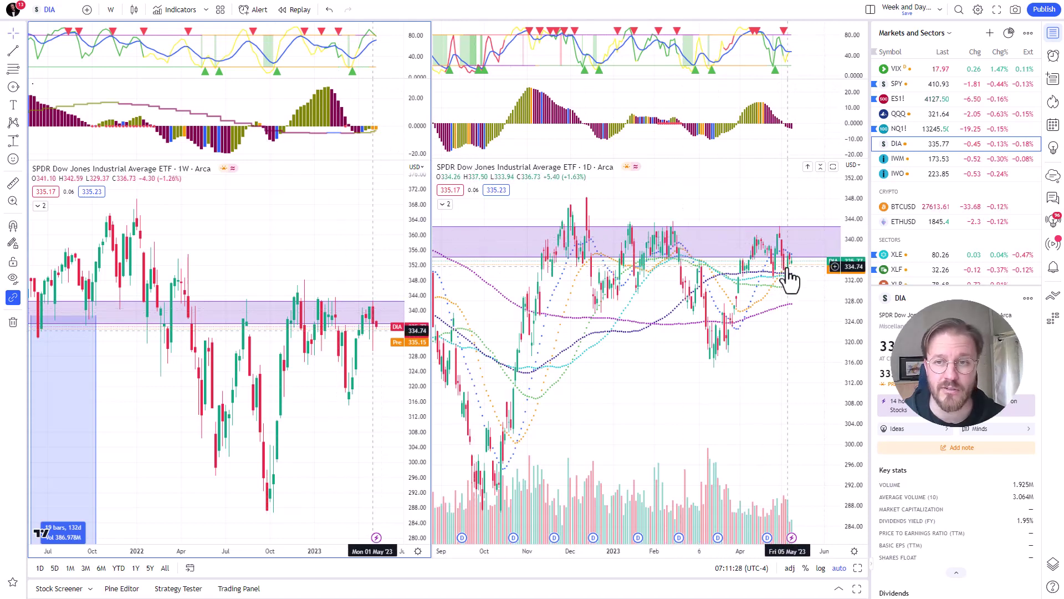
left_click(902, 165)
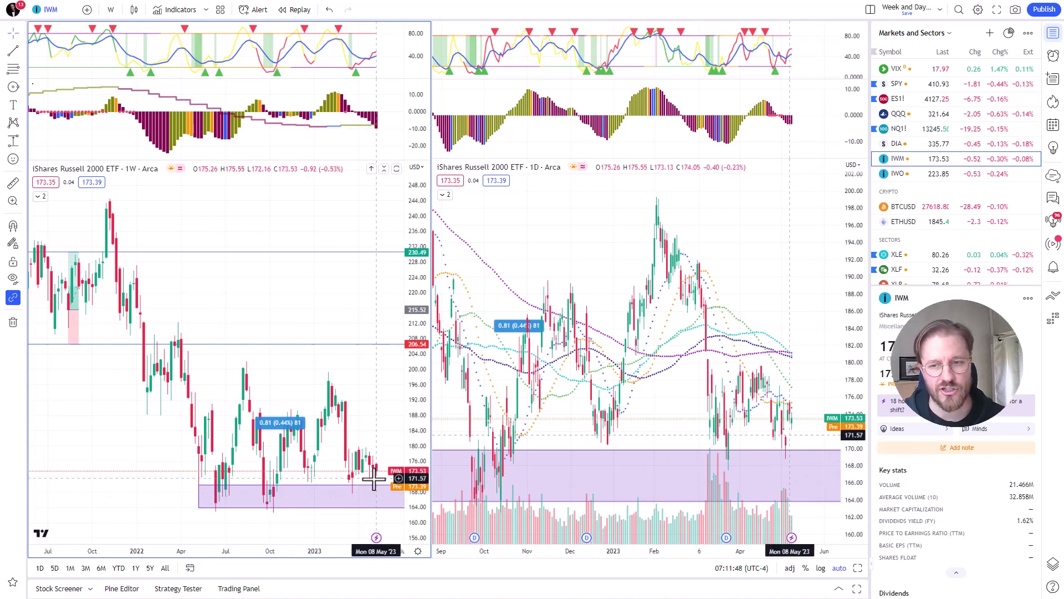
- Select and deselect the purple zone on the weekly IWM chart, then load IWO on both charts
left_click(377, 496)
left_click(345, 210)
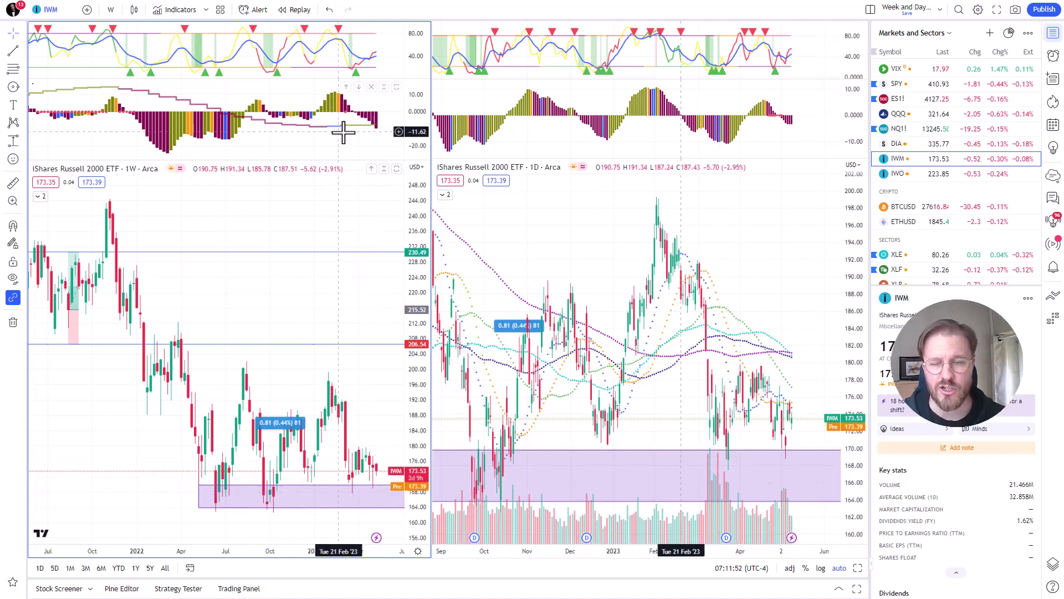
left_click(899, 174)
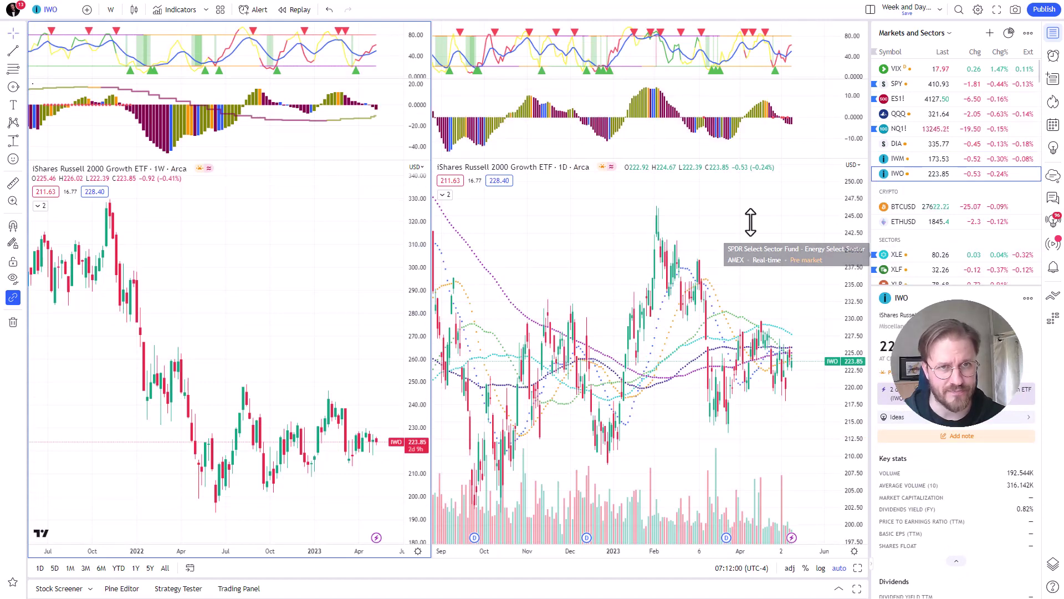
- Review BTCUSD on both charts, then load ETHUSD, then XLE
left_click(913, 208)
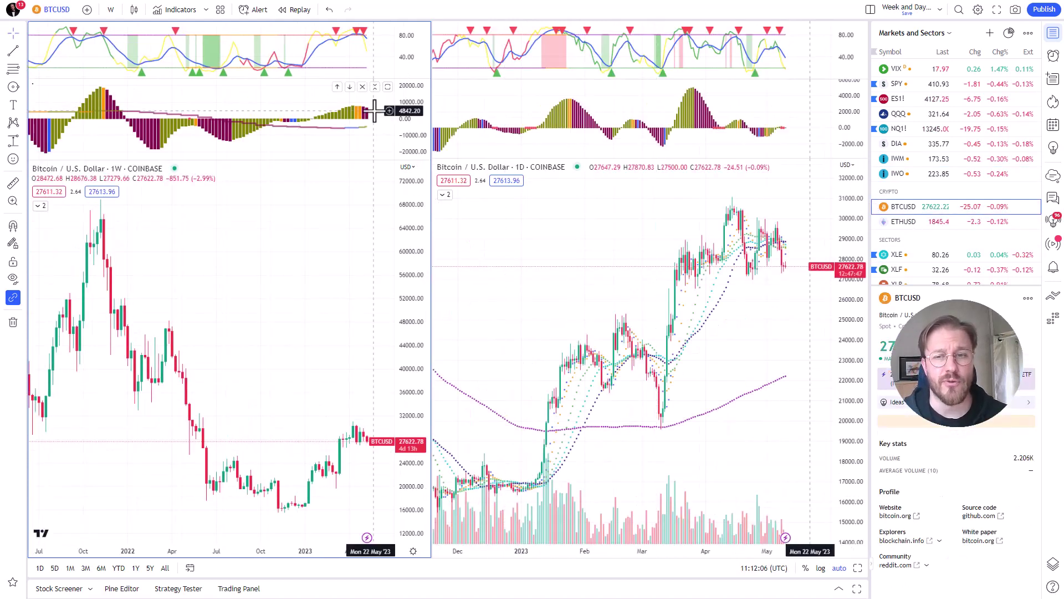
scroll(781, 162, "up", 5)
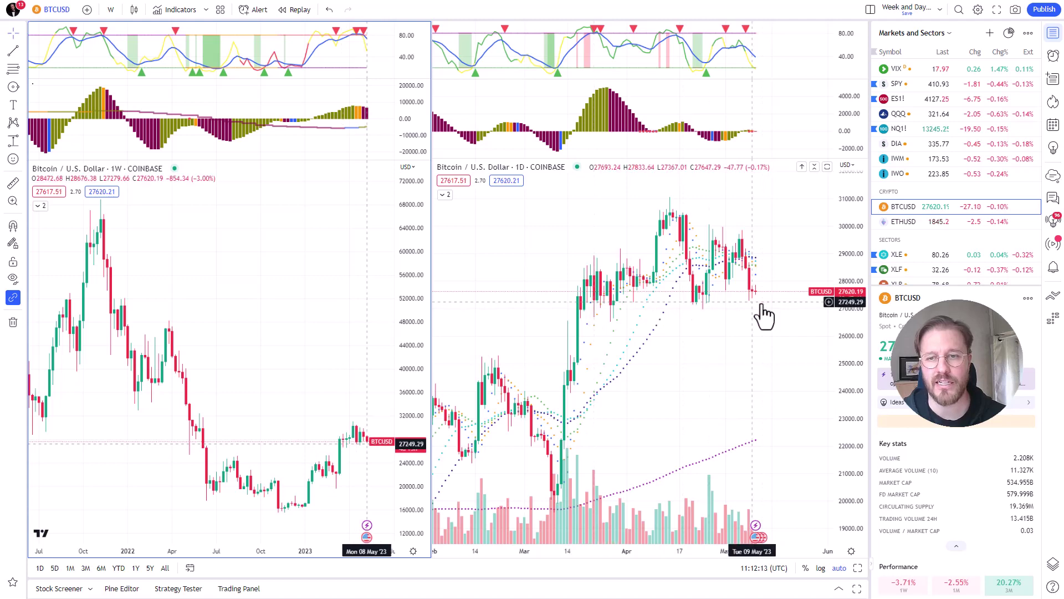
scroll(759, 297, "down", 2)
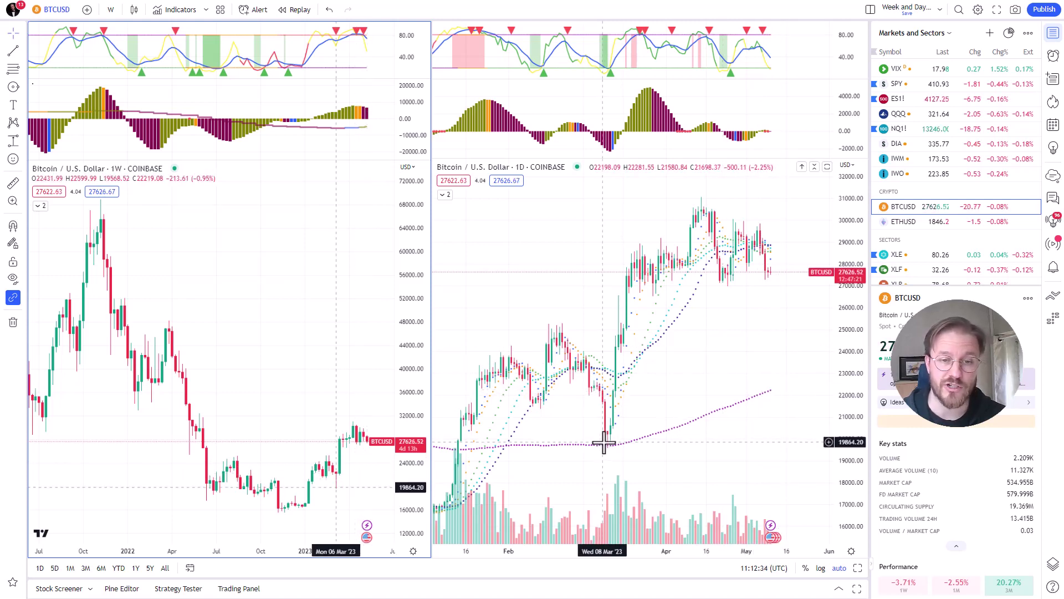
left_click(911, 225)
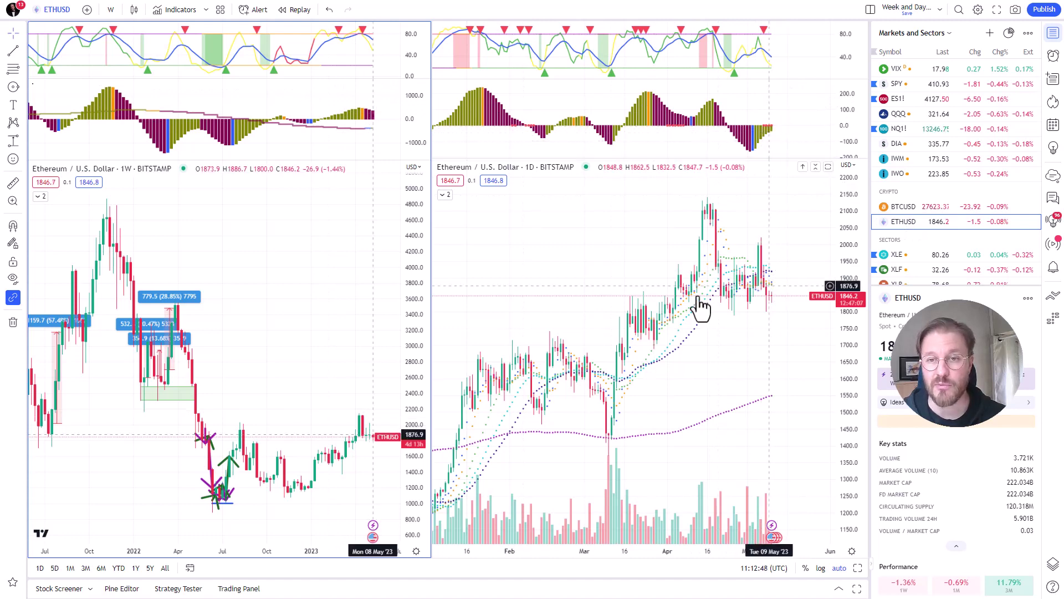
left_click(896, 260)
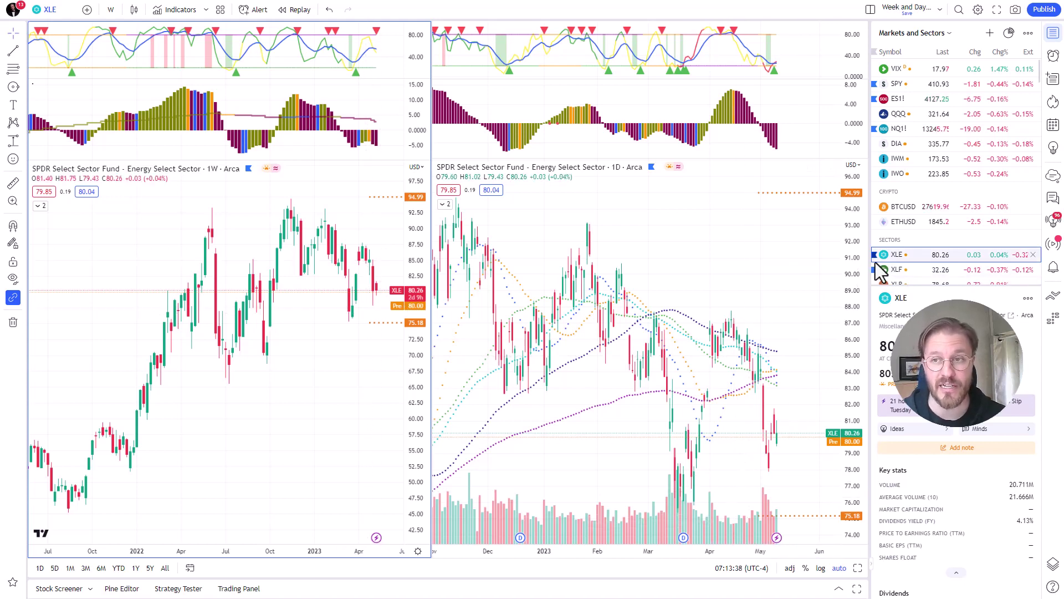
- Load the Financial Select Sector SPDR XLF on both weekly and daily charts
left_click(897, 269)
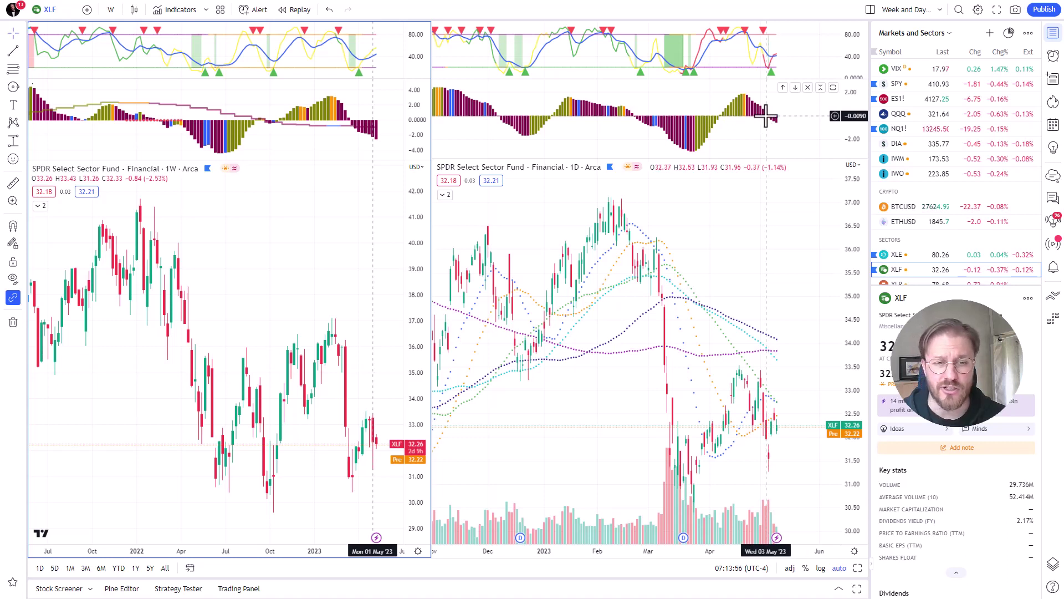
- Load the Materials Select Sector SPDR XLB from the sector rows onto both charts
scroll(930, 238, "down", 2)
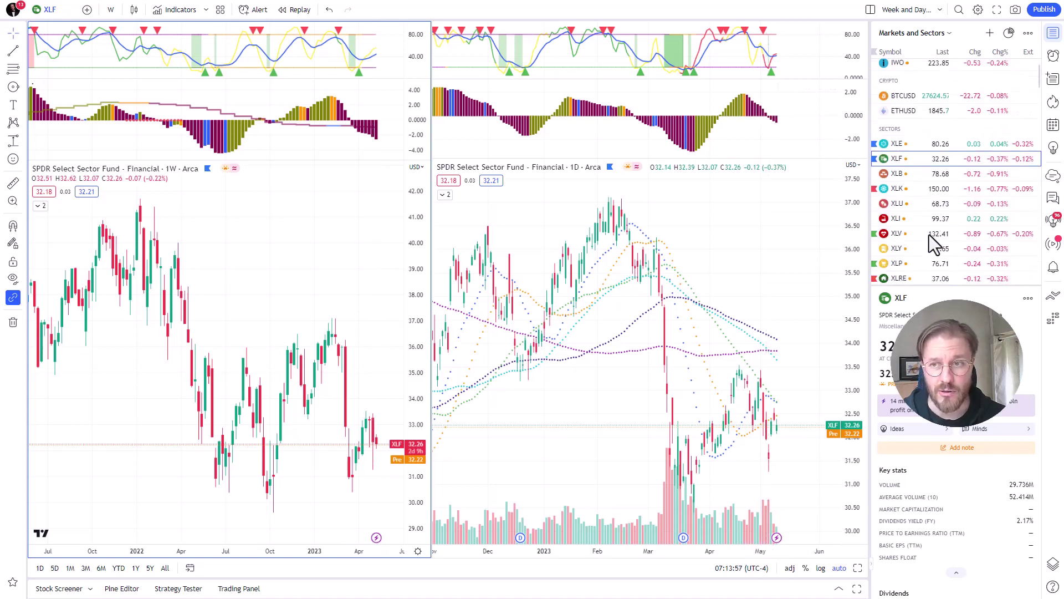
left_click(895, 179)
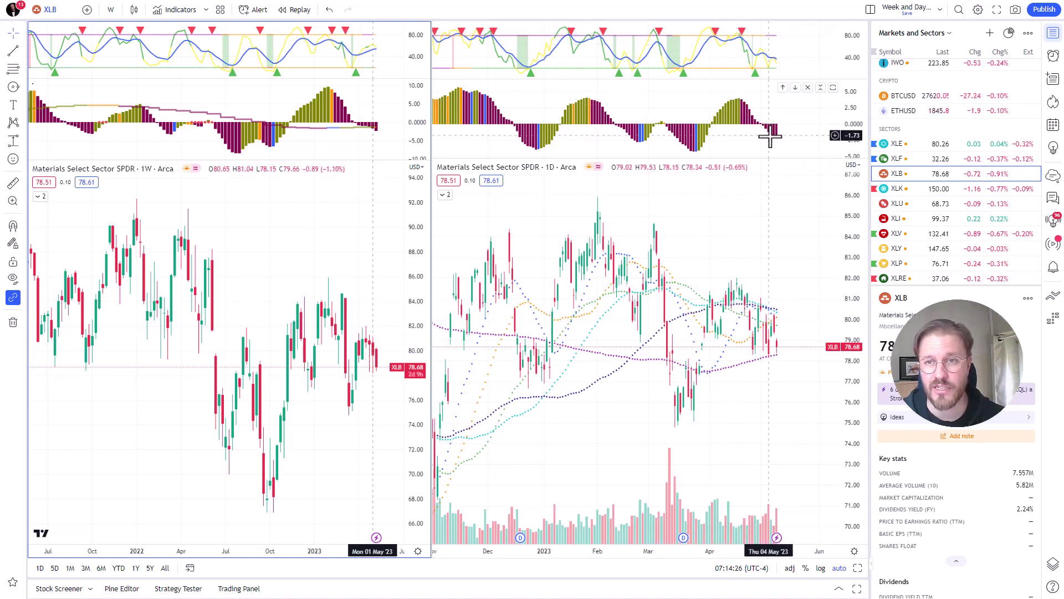
- Show XLK on both charts, then the Utilities fund XLU
left_click(891, 190)
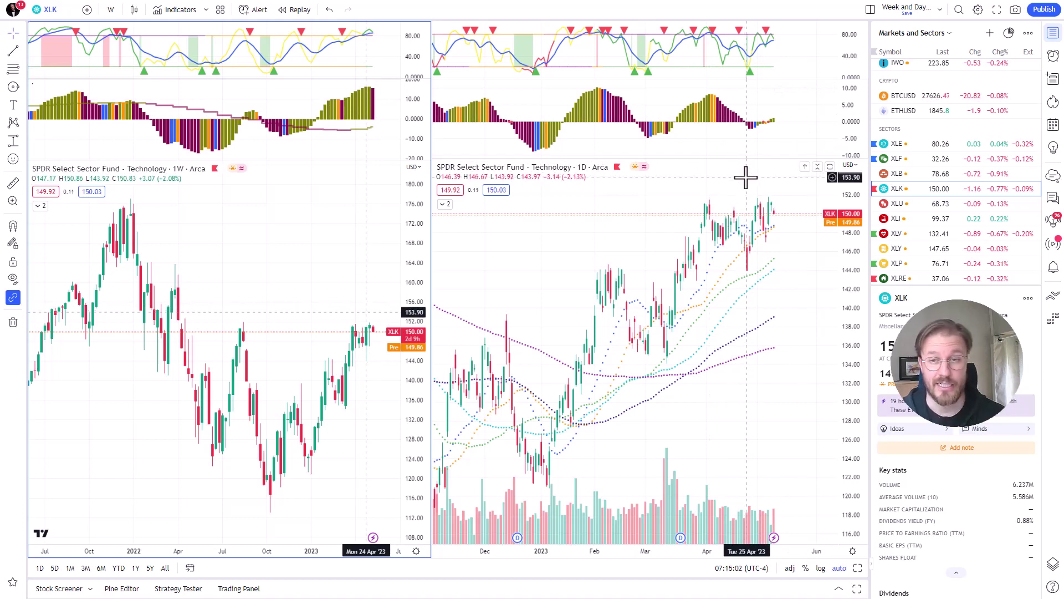
left_click(898, 210)
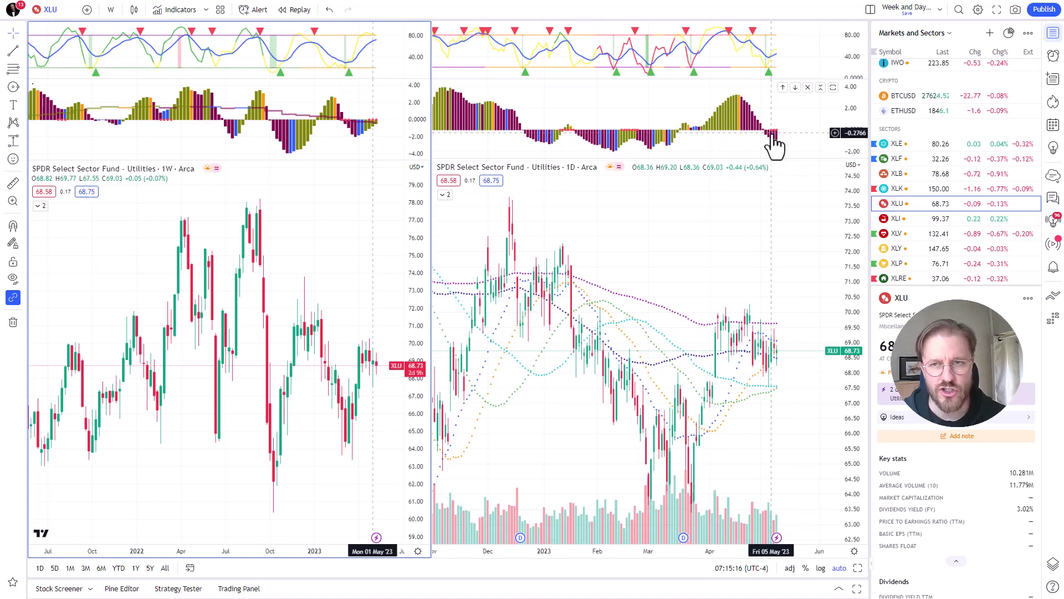
- Load the Industrial fund XLI, then the Health Care fund XLV, on both charts
left_click(898, 218)
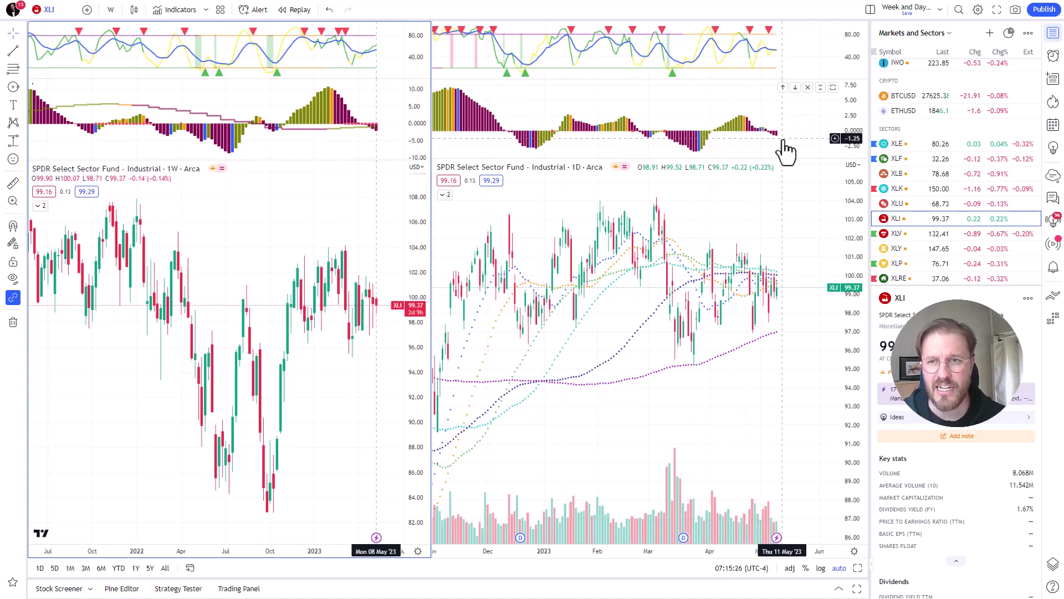
left_click(898, 235)
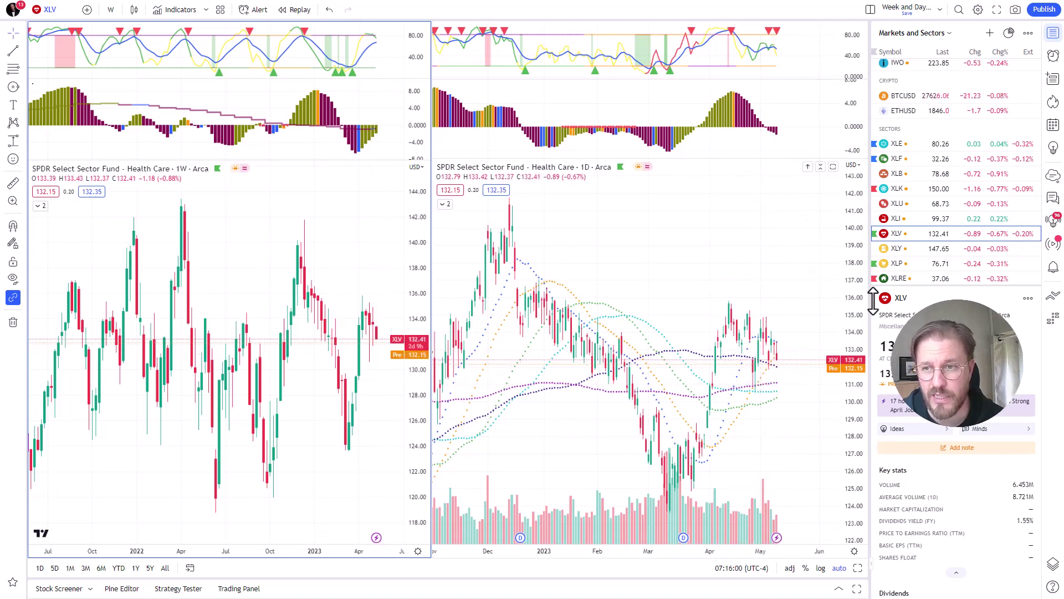
- Step both charts through XLY, Consumer Staples XLP, and Real Estate XLRE
key("Down")
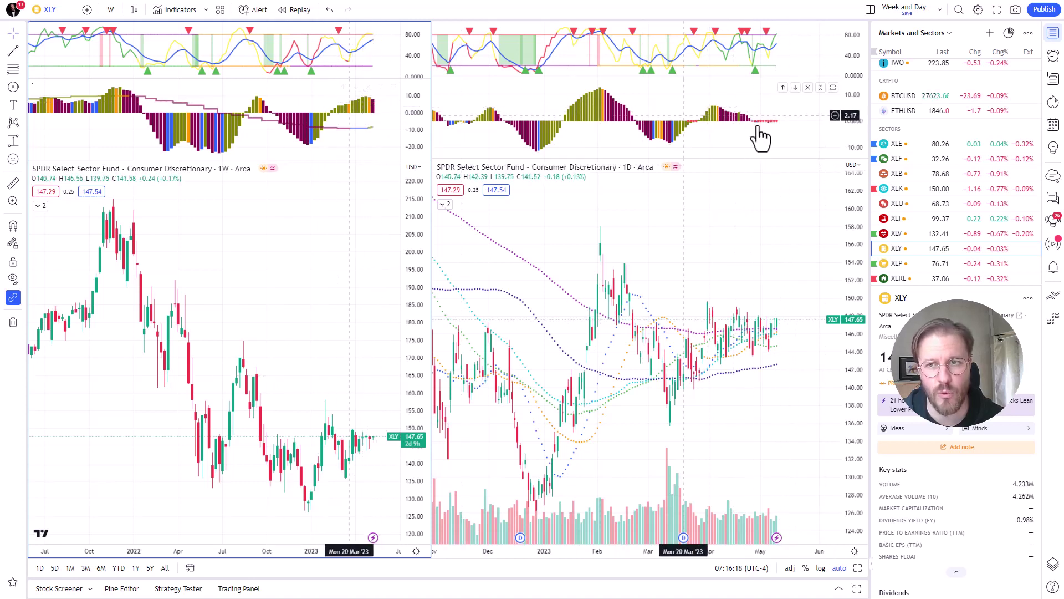
left_click(905, 264)
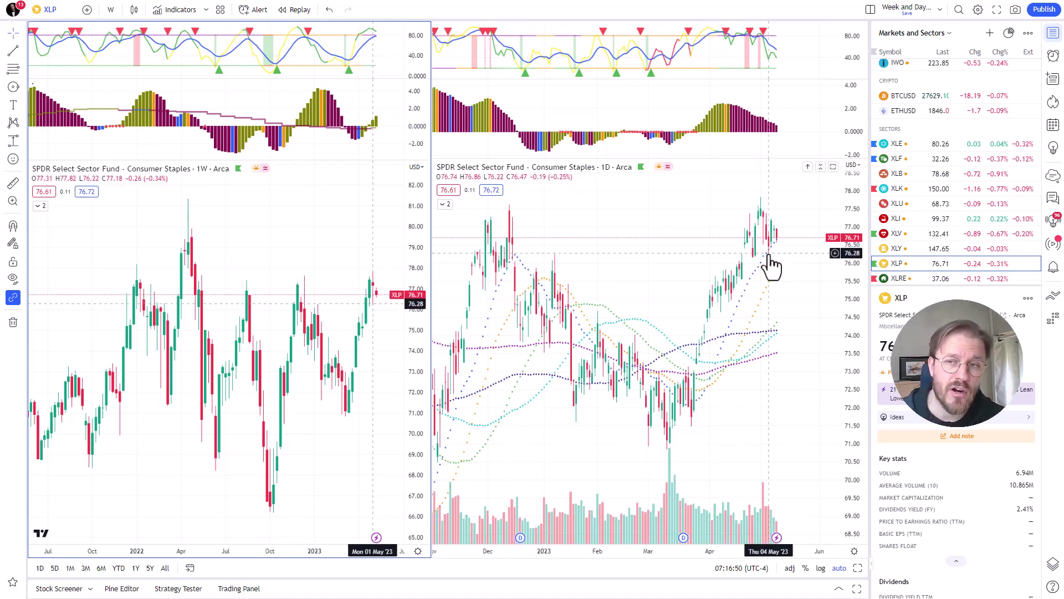
left_click(912, 278)
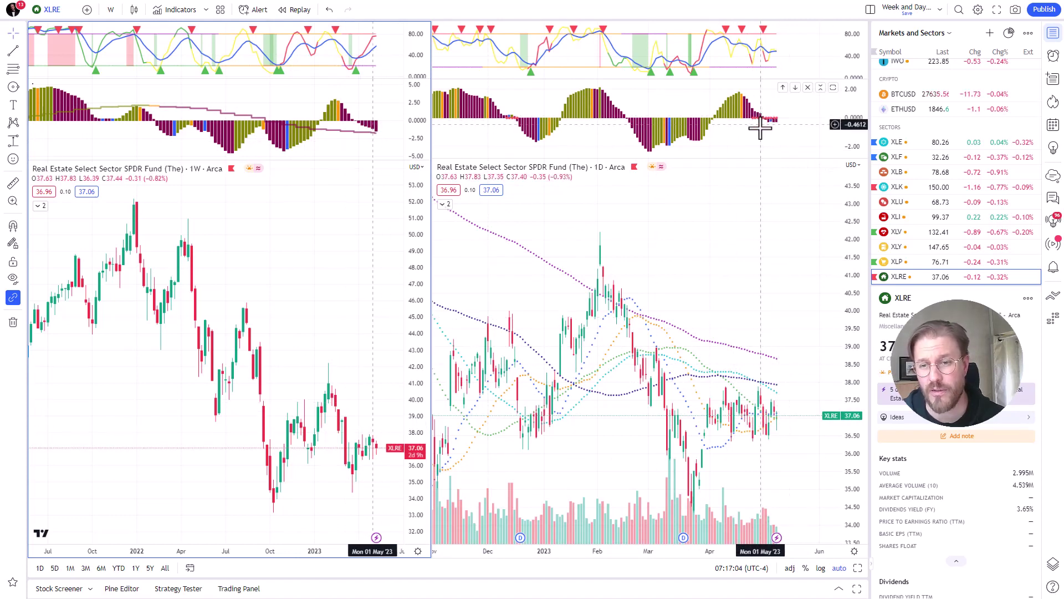
- Load the Communication Services fund XLC on both charts and bring up its watchlist entry options
scroll(910, 265, "down", 2)
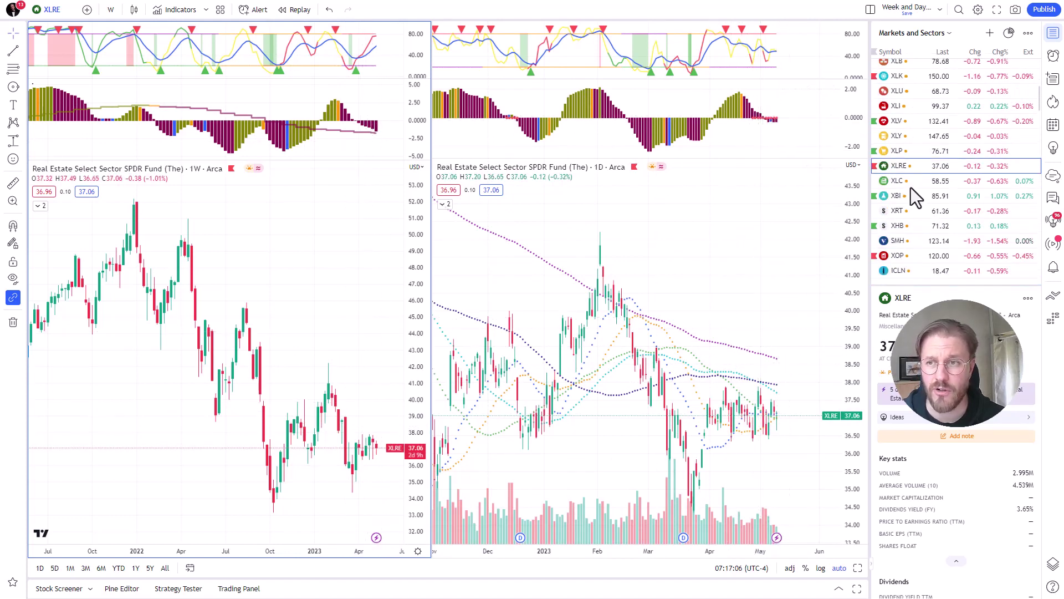
left_click(890, 183)
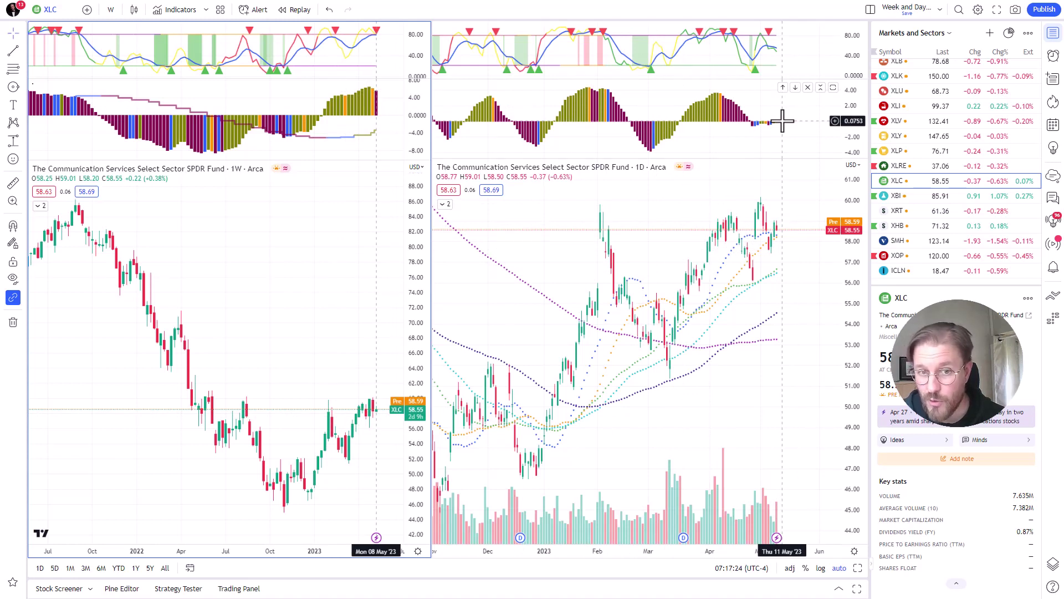
right_click(876, 182)
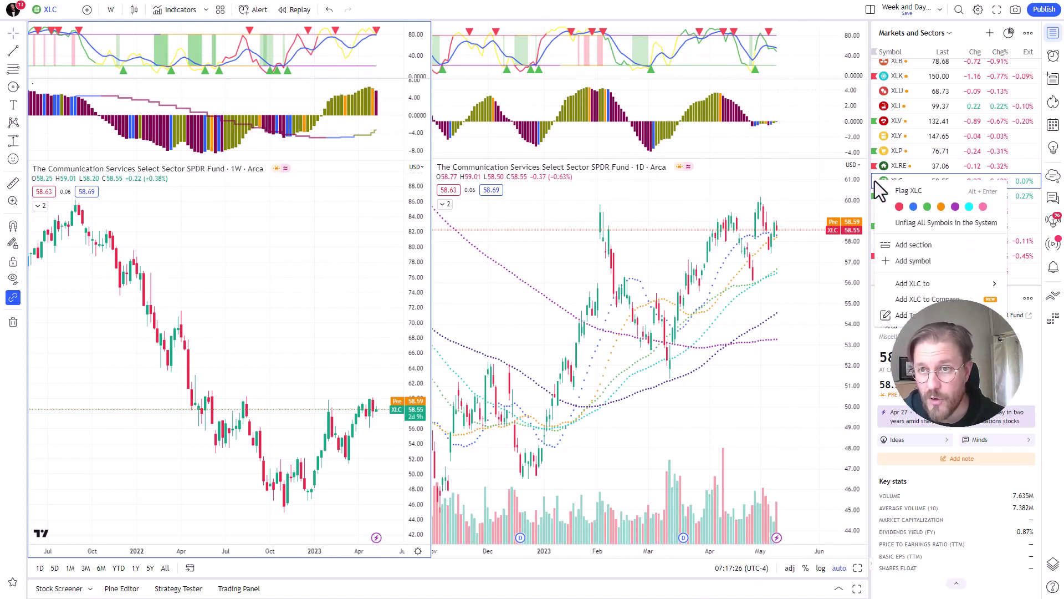
- Flag XLC red, review Biotech XBI, then load Retail XRT into both charts
left_click(898, 206)
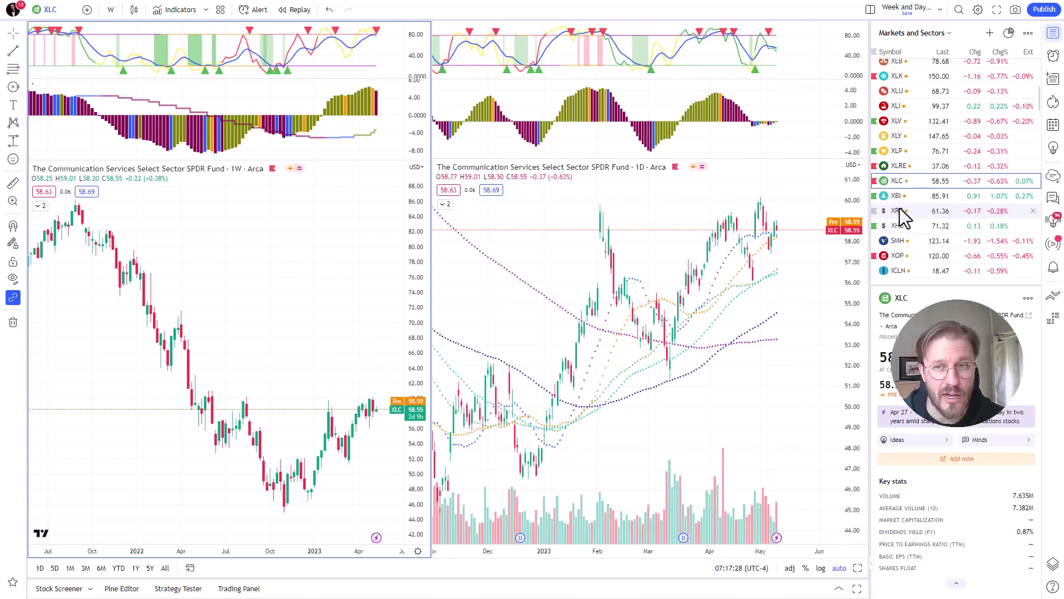
left_click(900, 197)
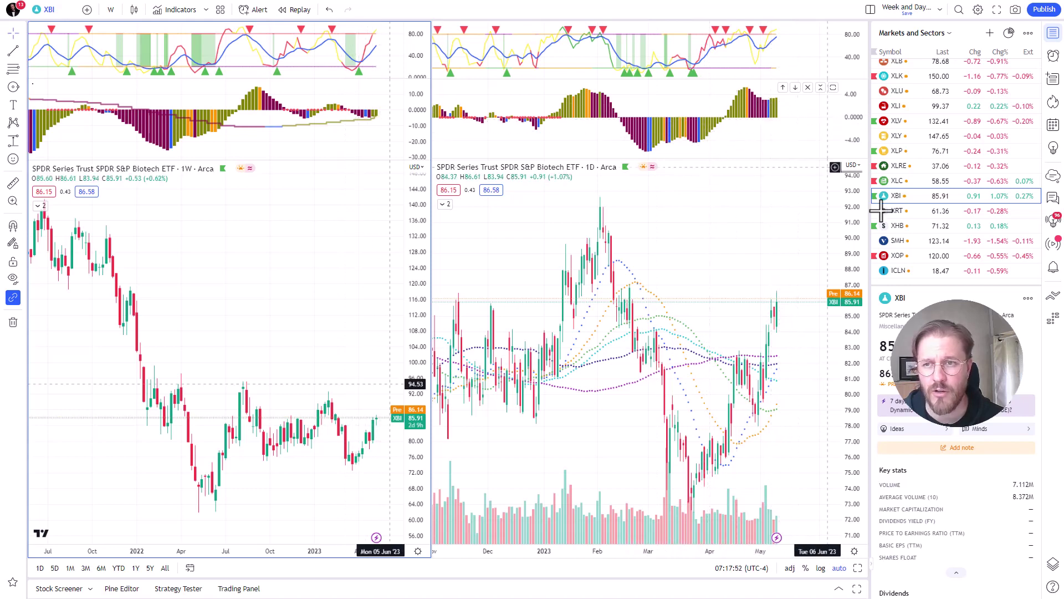
left_click(899, 214)
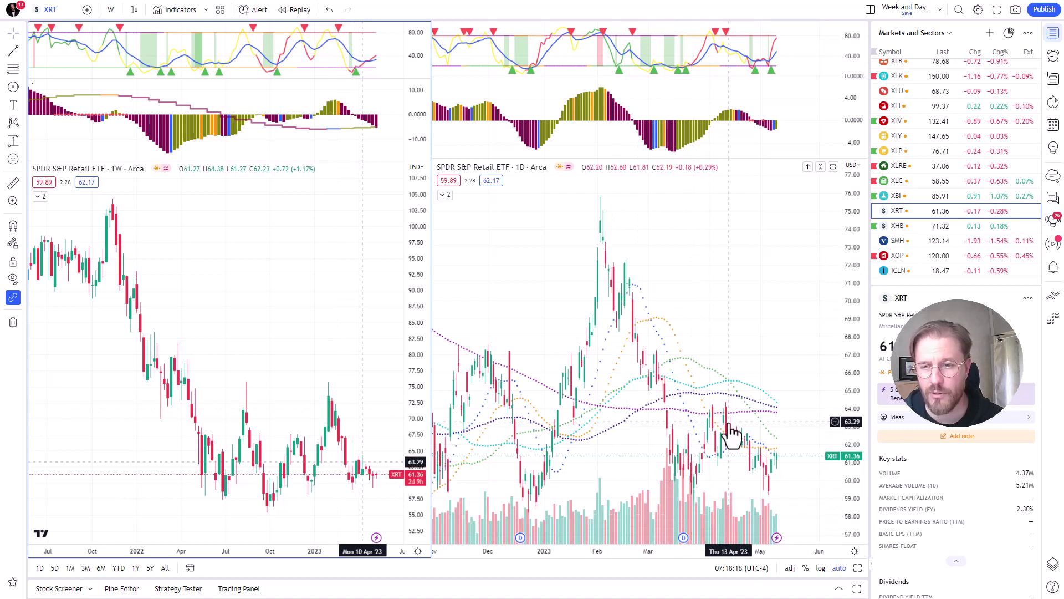
right_click(878, 214)
- Mark XRT with a green flag and load Homebuilders XHB into the weekly and daily charts
left_click(928, 238)
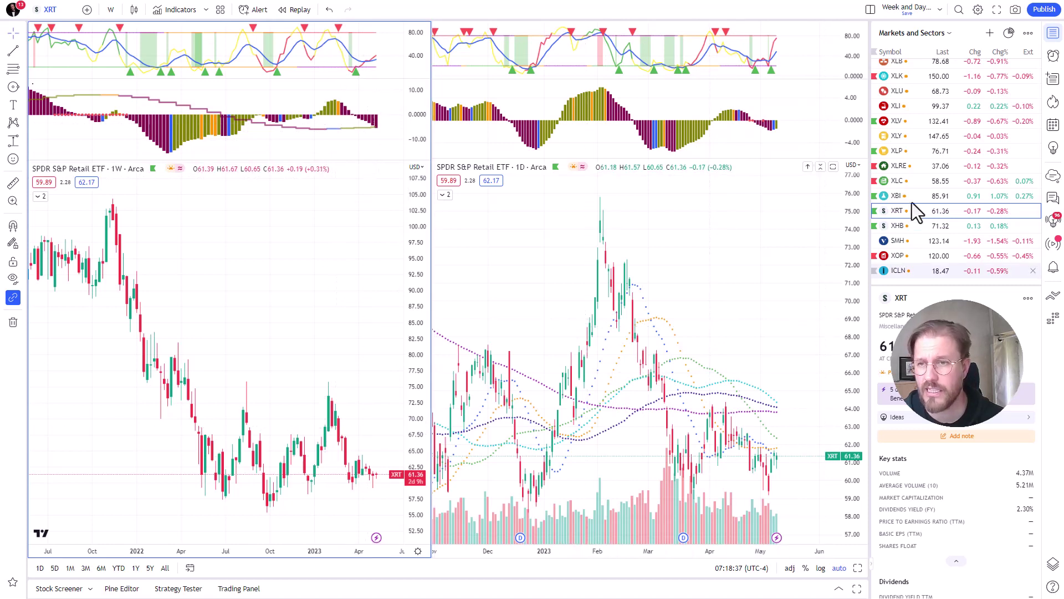
left_click(898, 226)
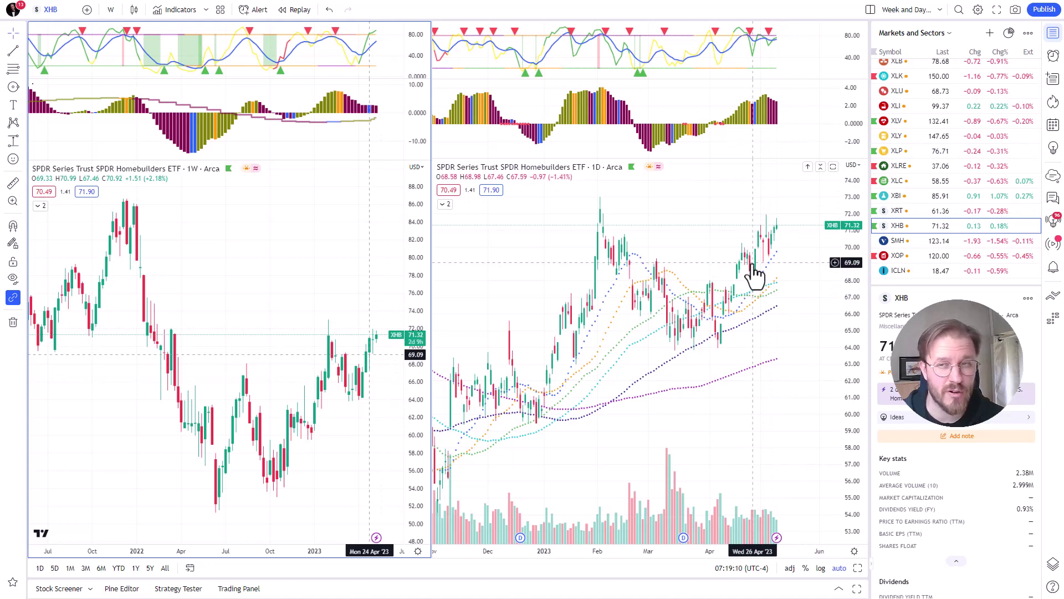
- Review Semiconductor SMH, then load Oil & Gas Exploration XOP into both charts
left_click(899, 244)
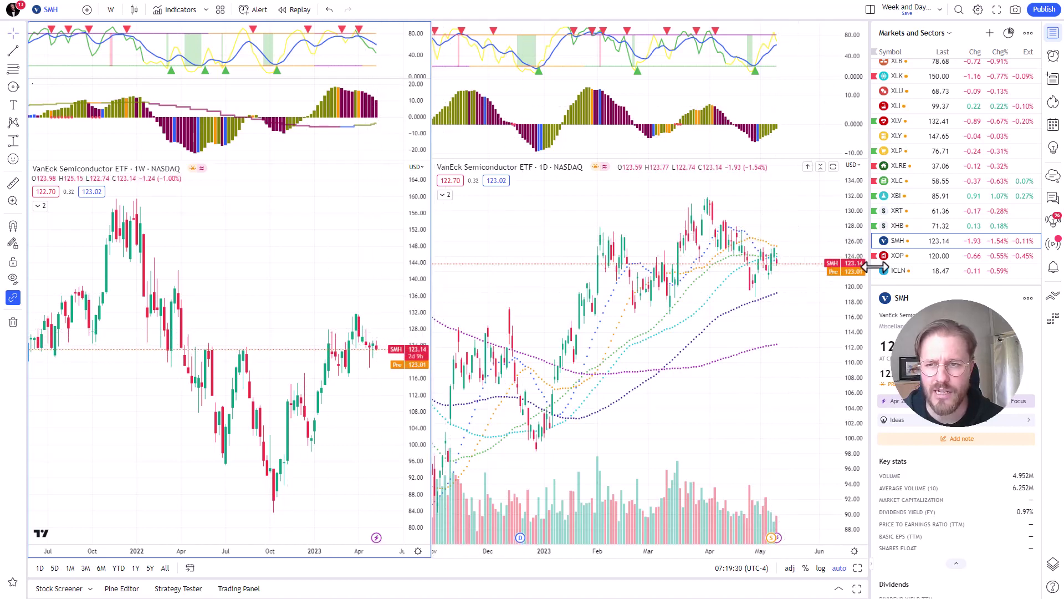
left_click(898, 257)
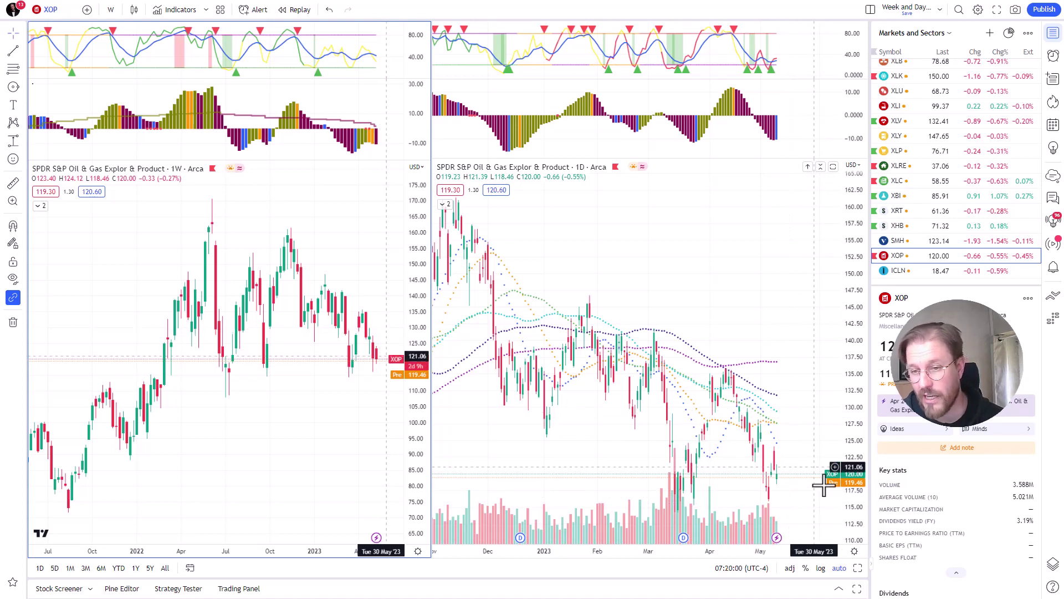
- Load ICLN, the last watchlist entry, into the weekly and daily charts
left_click(905, 271)
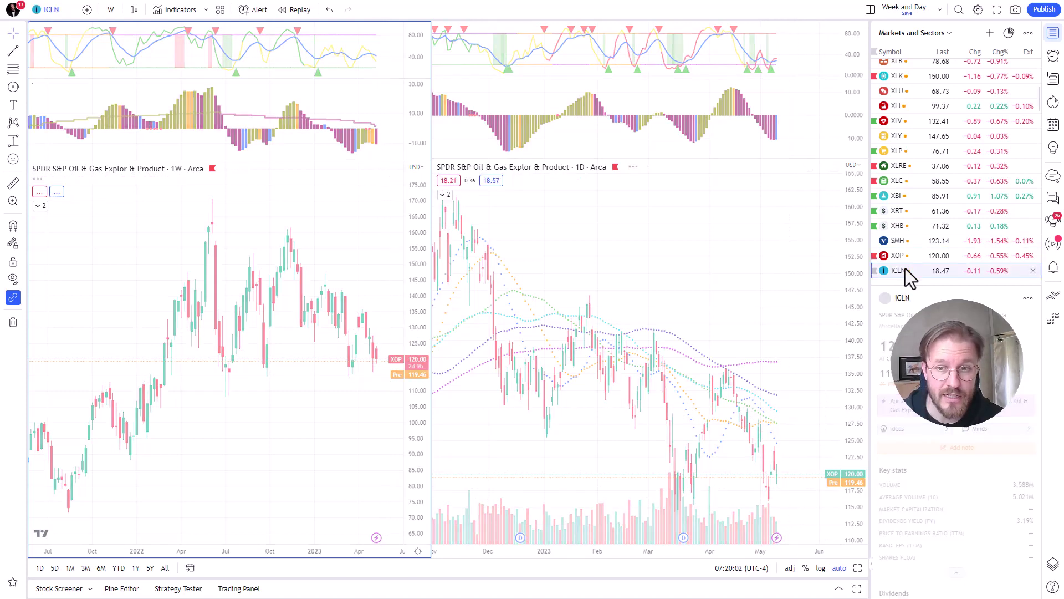